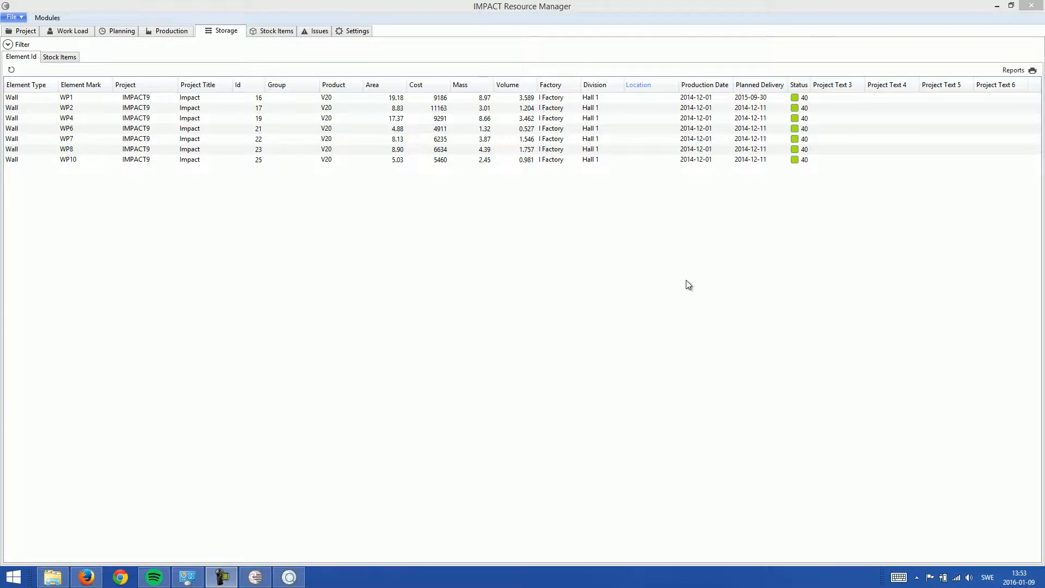
Step: Switch to IMPACT Model Viewer and show only the Sandwich elements of Floor 3 in the model view
click(290, 578)
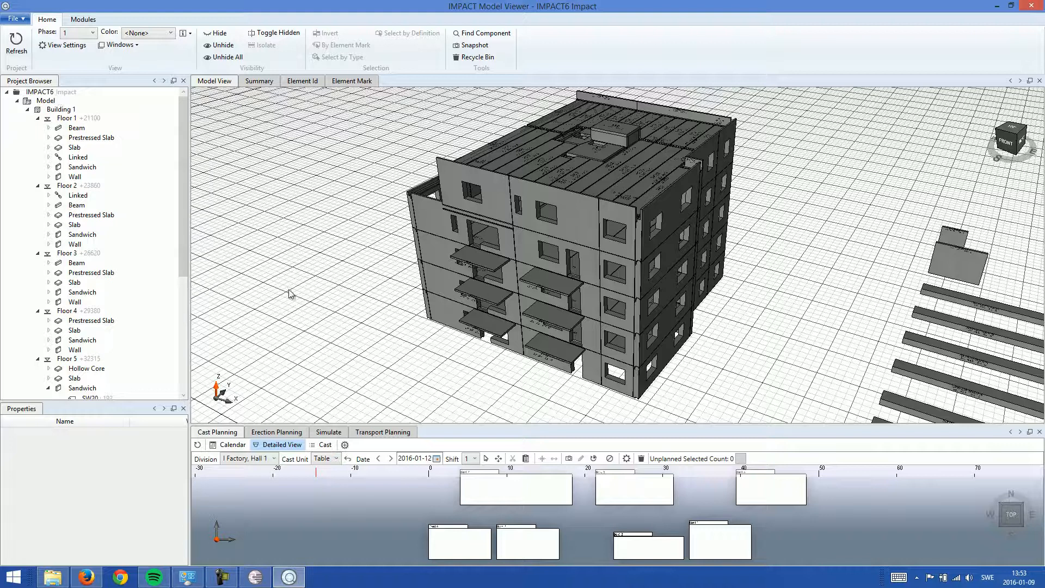
click(68, 254)
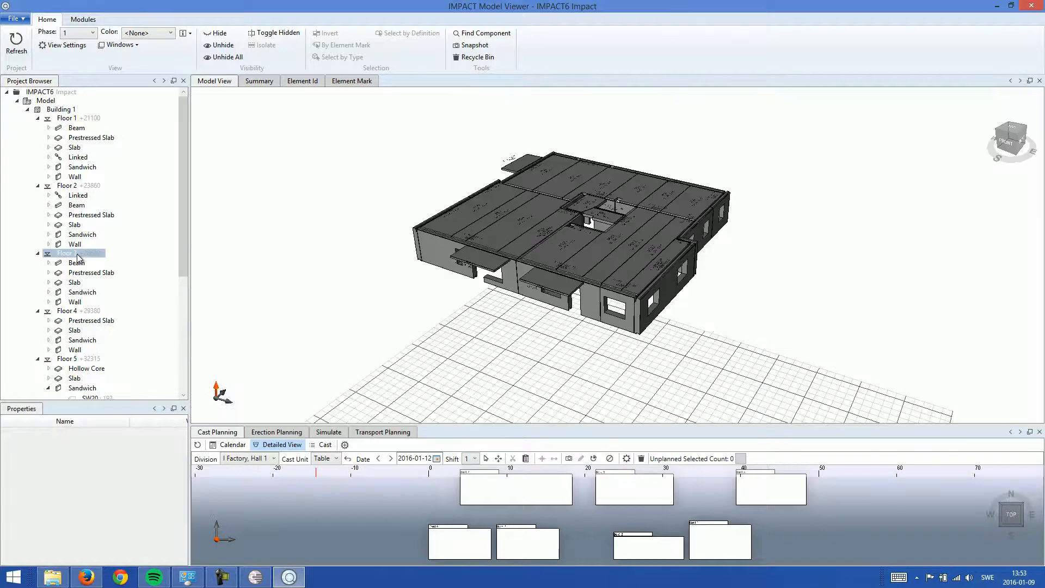
click(93, 297)
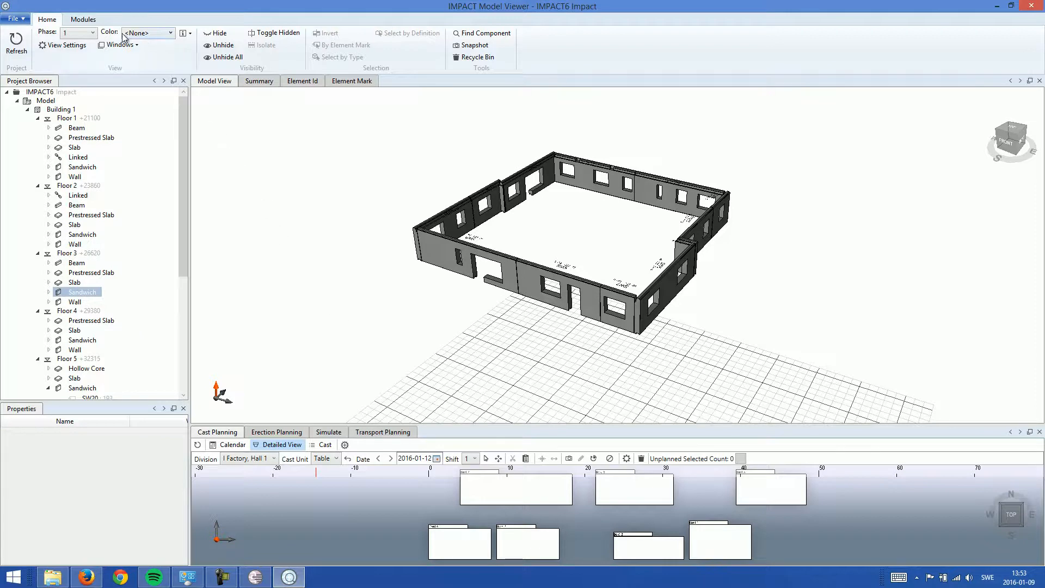
Step: Color the model elements by Status and clear the current selection
click(151, 34)
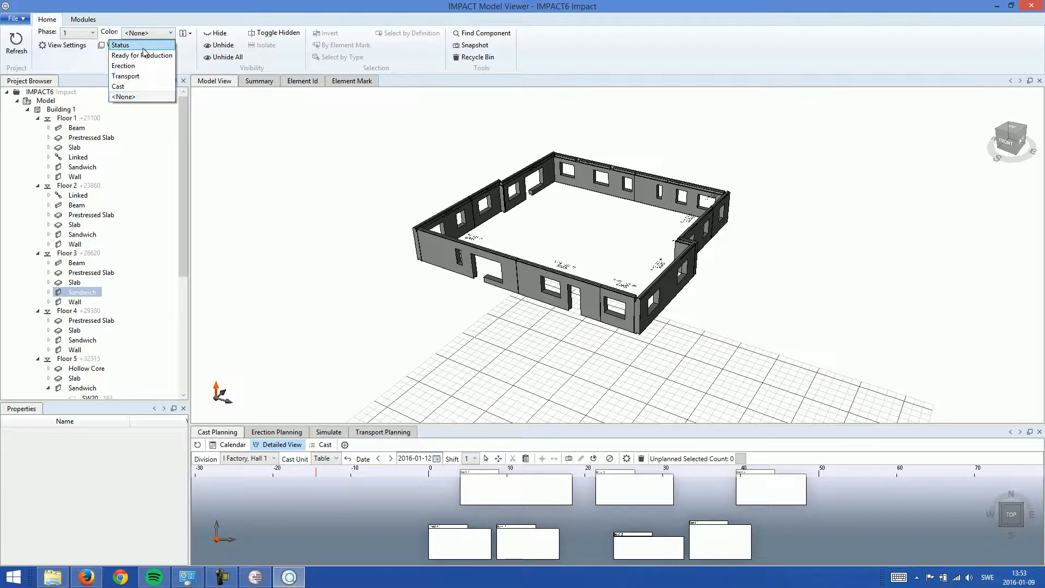
click(144, 46)
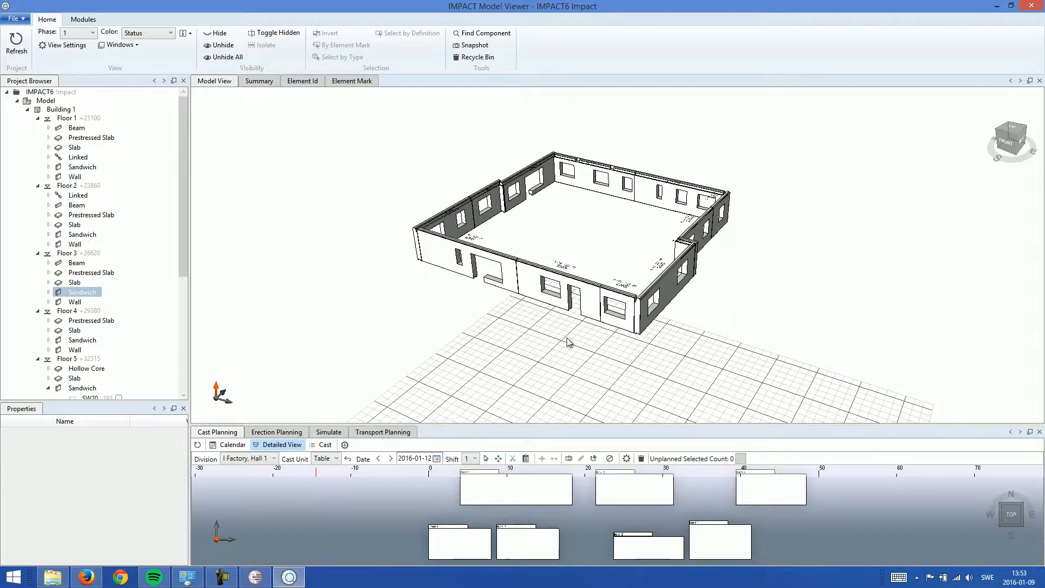
click(587, 342)
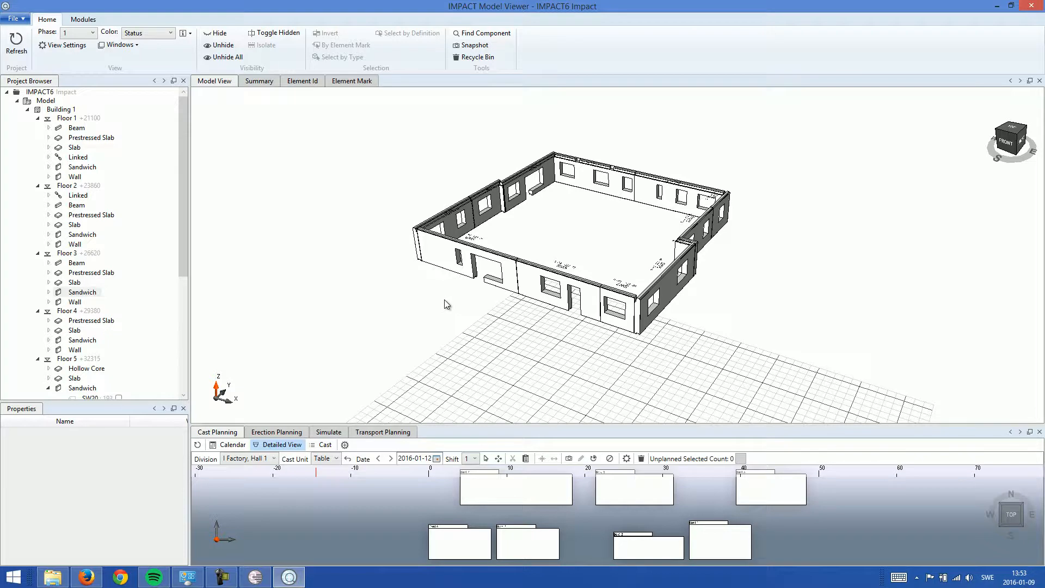
Step: Enlarge the cast planning area and run Auto Cast for the seven front and left-side sandwich walls on all cast units for 2016-01-12
drag(517, 425, 526, 327)
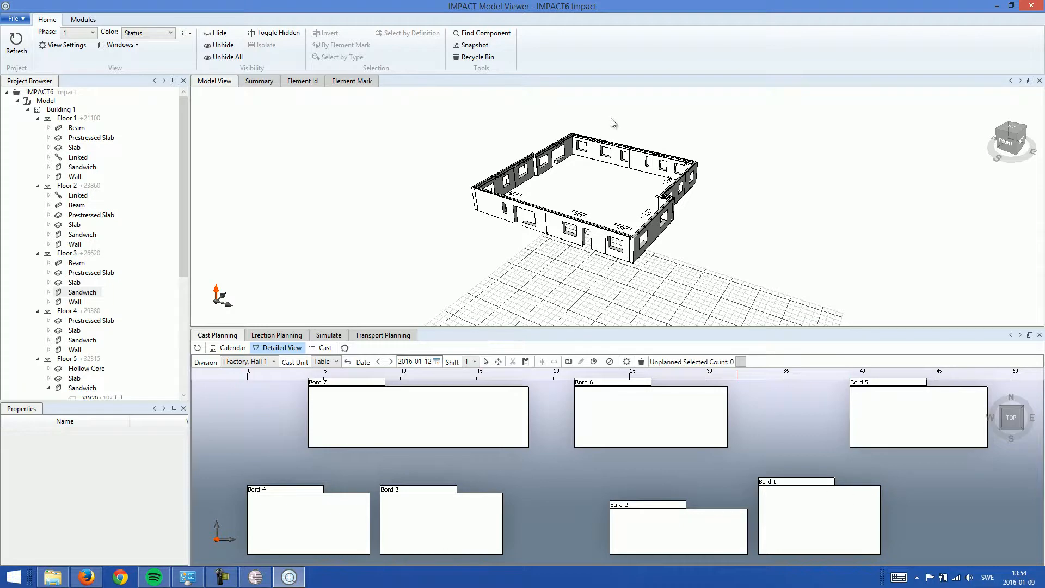
drag(610, 119, 470, 256)
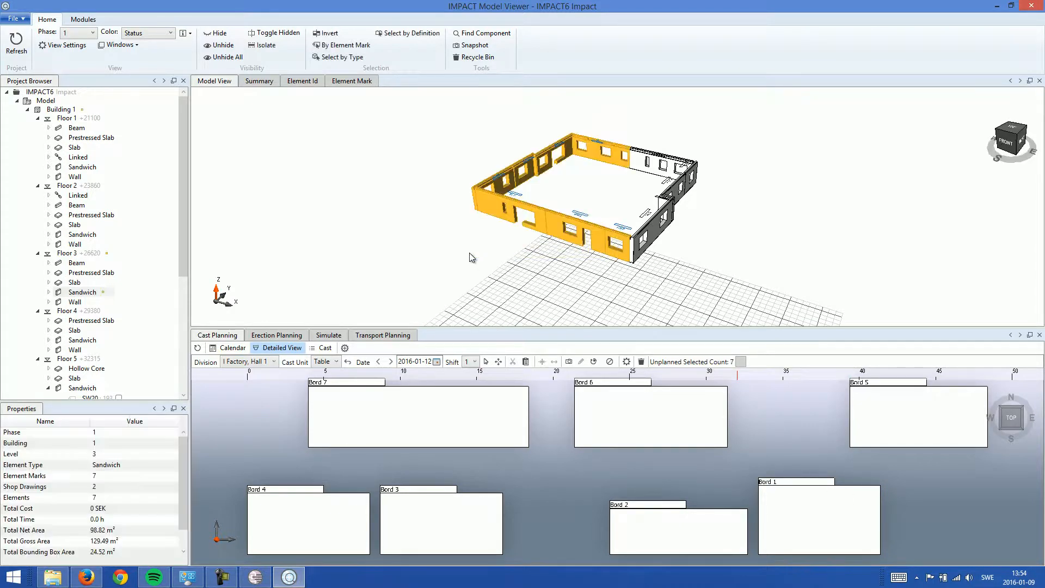
click(346, 348)
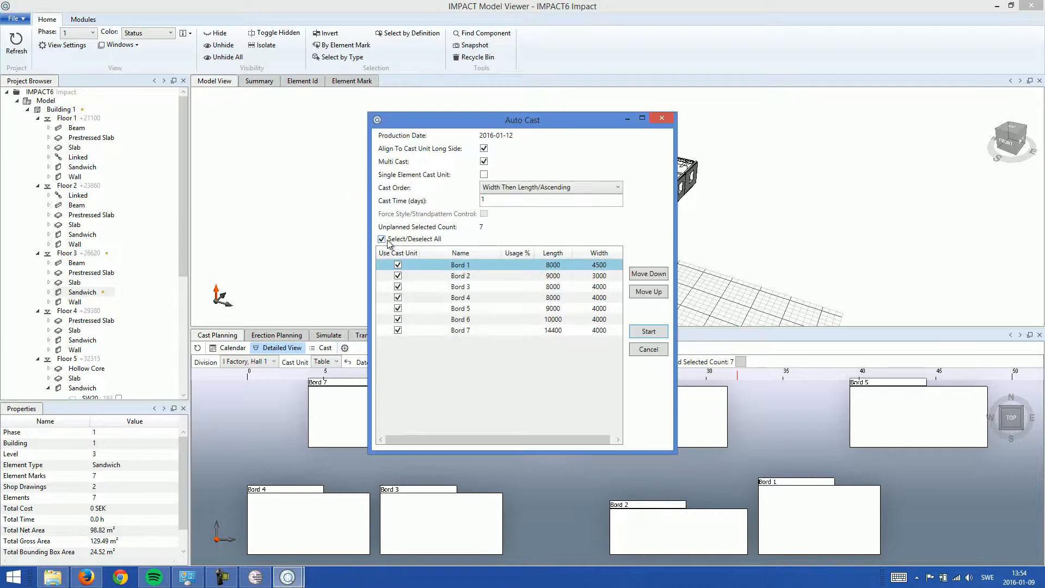
click(652, 333)
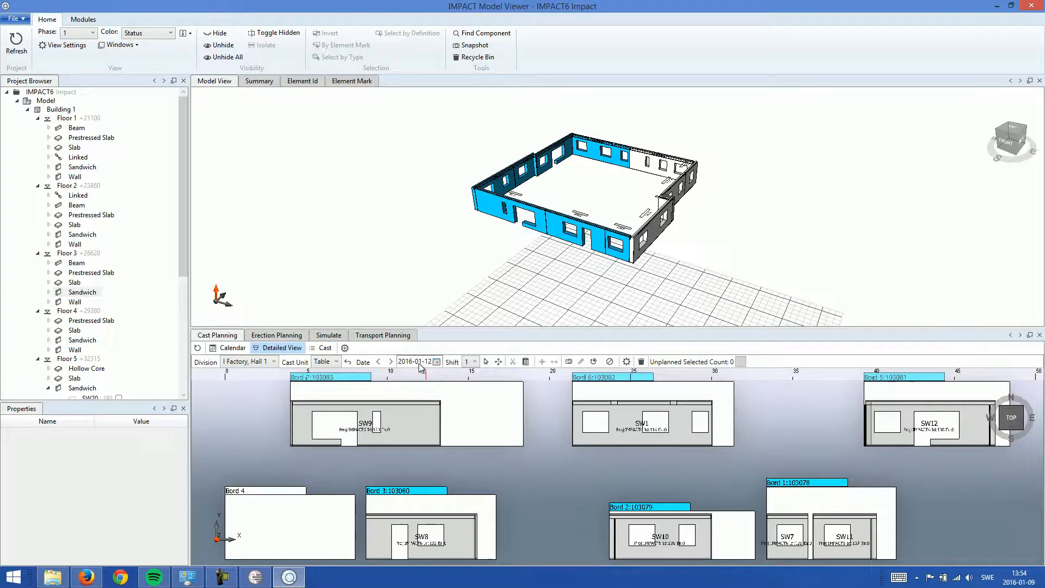
Step: In the cast calendar, set all casts on 2016-01-12 to Produced and refresh the model
click(231, 349)
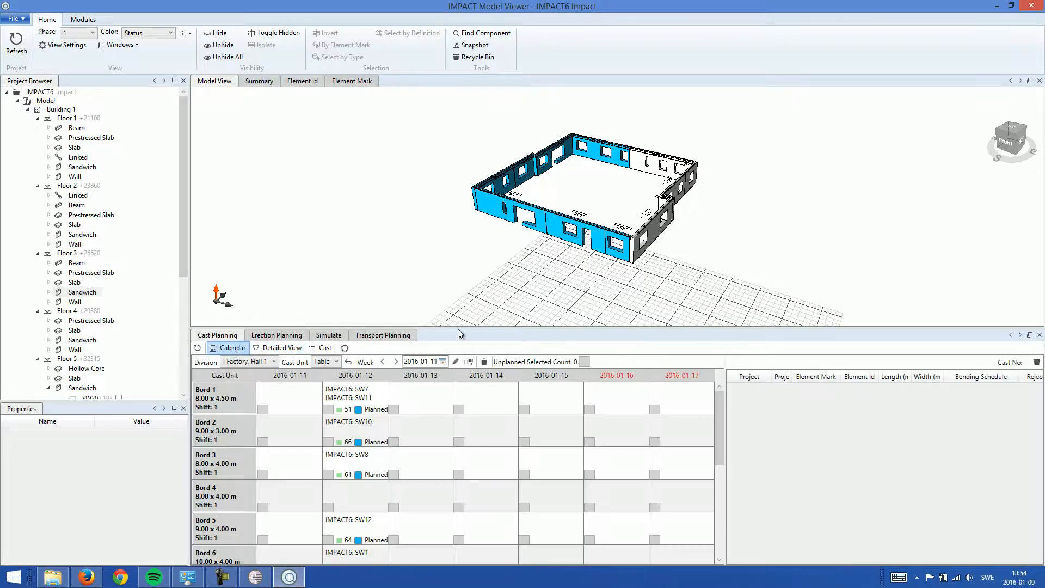
drag(468, 271, 470, 252)
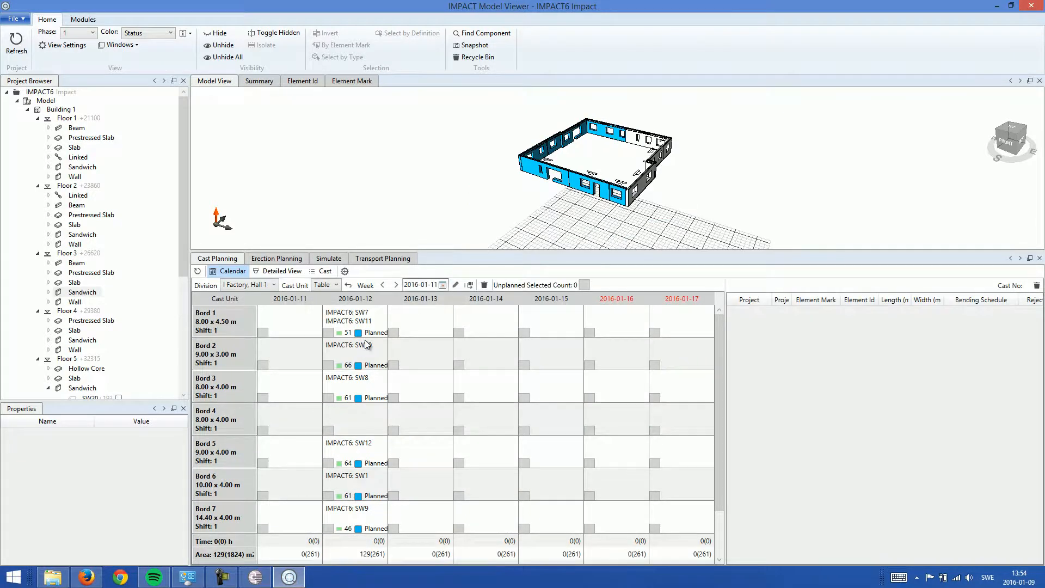
drag(363, 329, 357, 499)
right_click(367, 387)
mouse_move(315, 407)
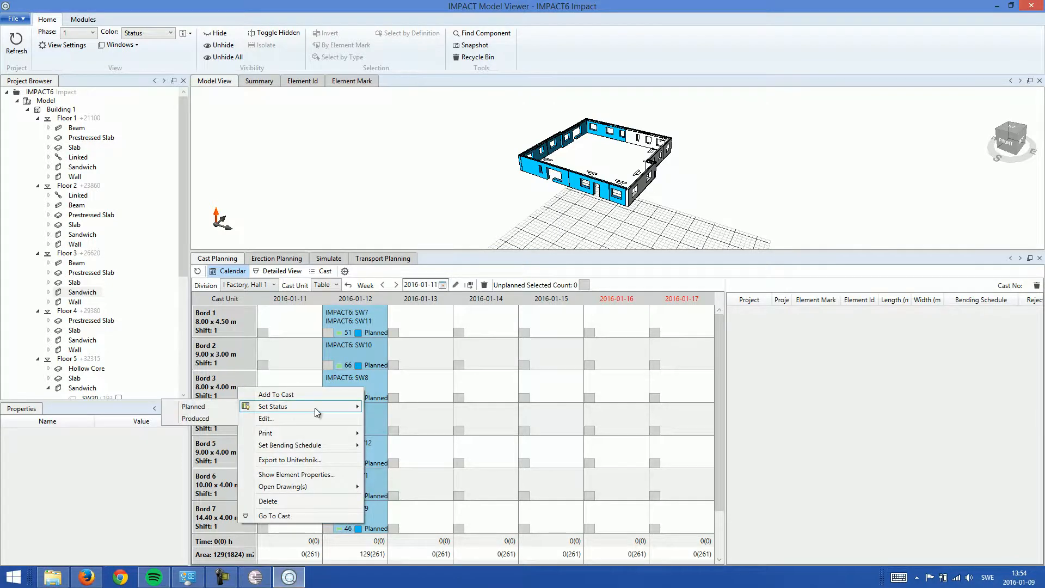
click(213, 418)
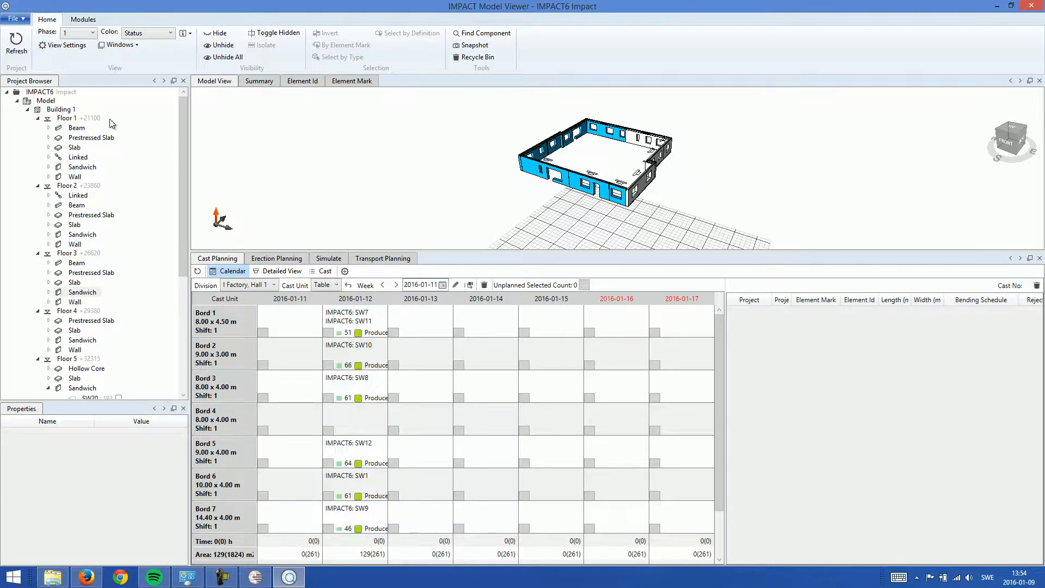
click(16, 43)
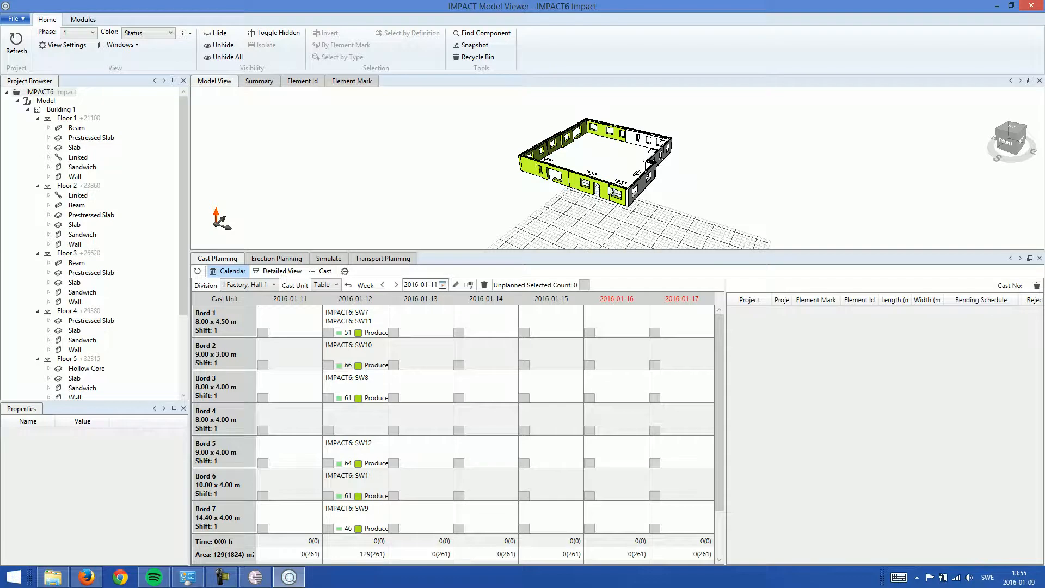
Step: Switch to IMPACT Resource Manager, filter the storage list by storage date 2016-01-12 and refresh it
click(264, 581)
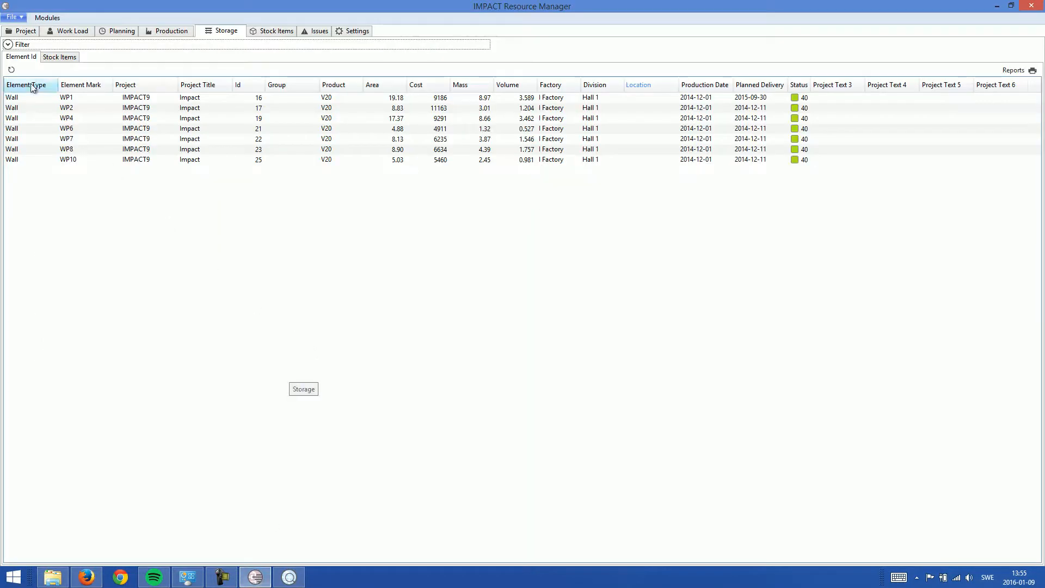
click(12, 71)
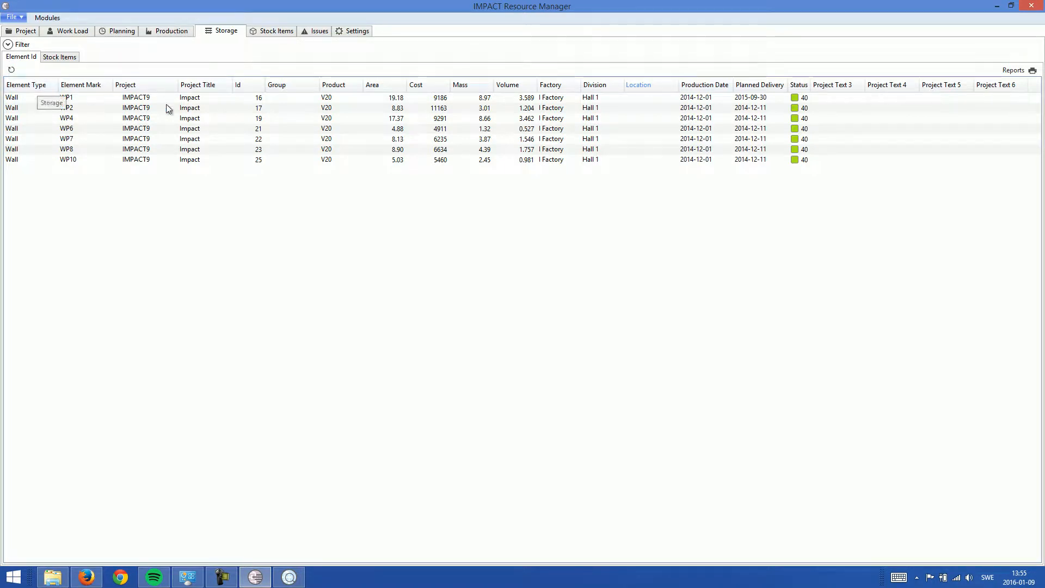
click(7, 45)
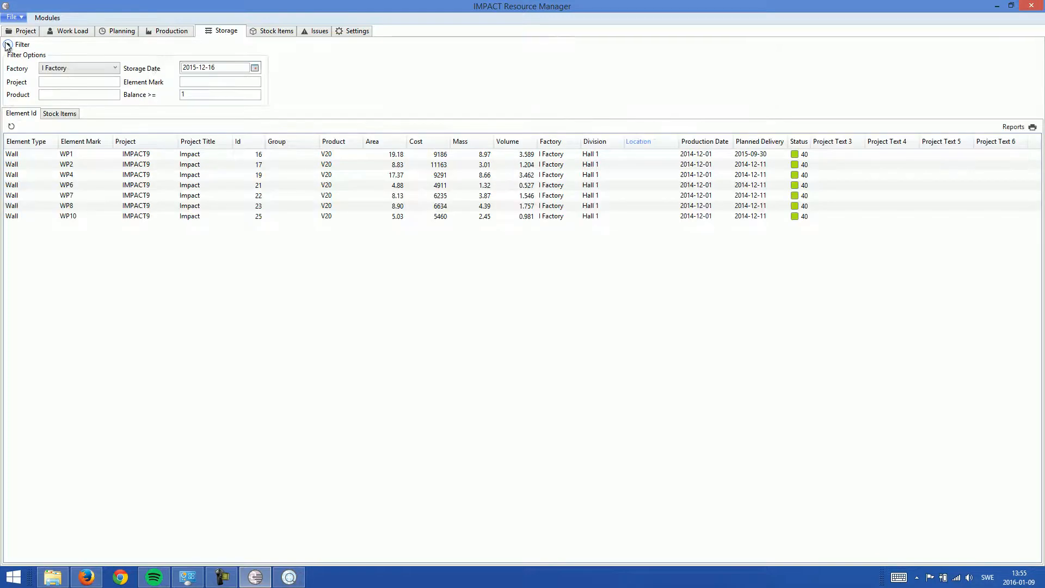
click(255, 67)
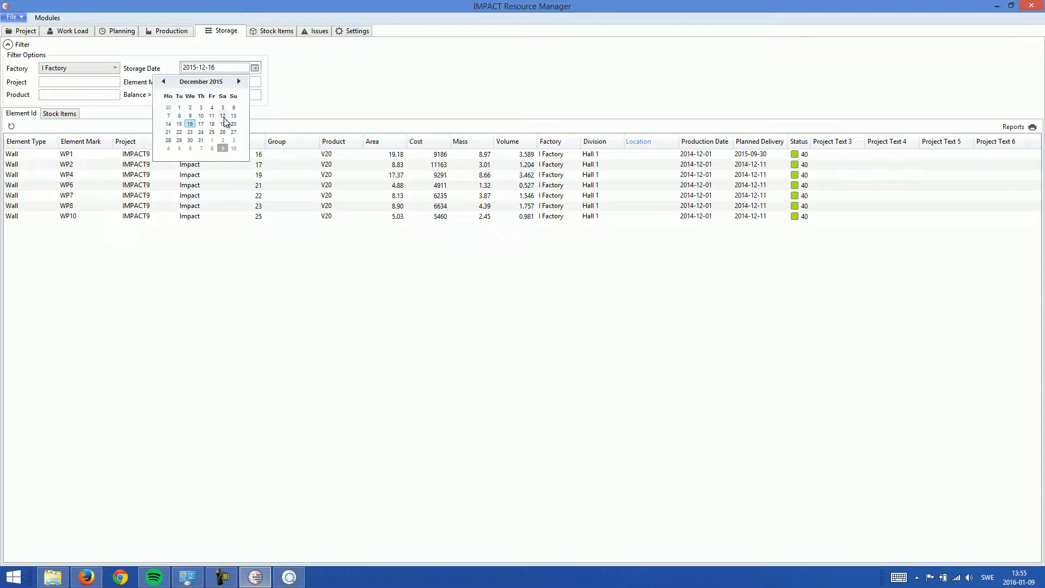
click(239, 81)
click(179, 124)
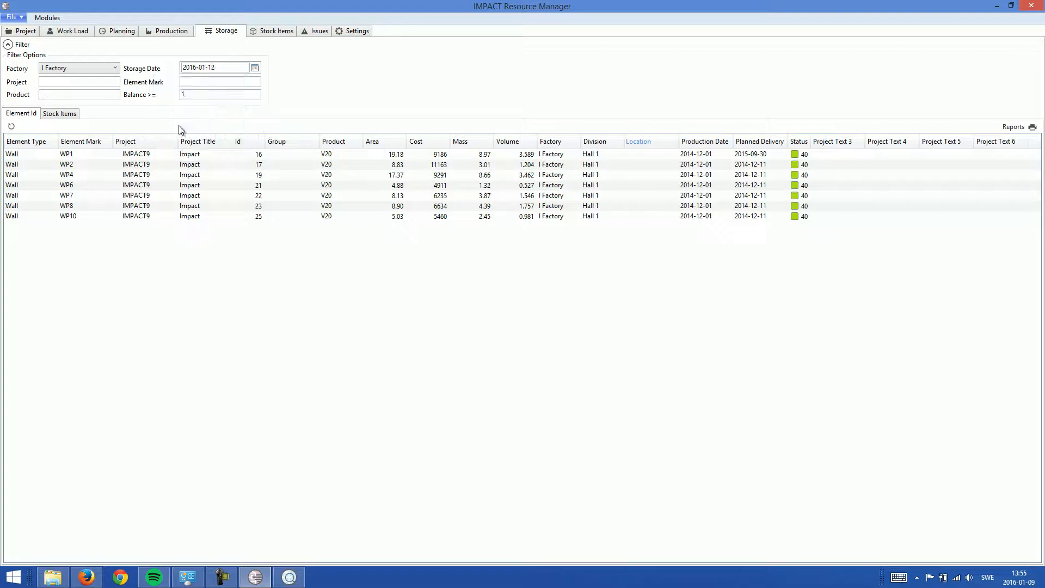
click(9, 126)
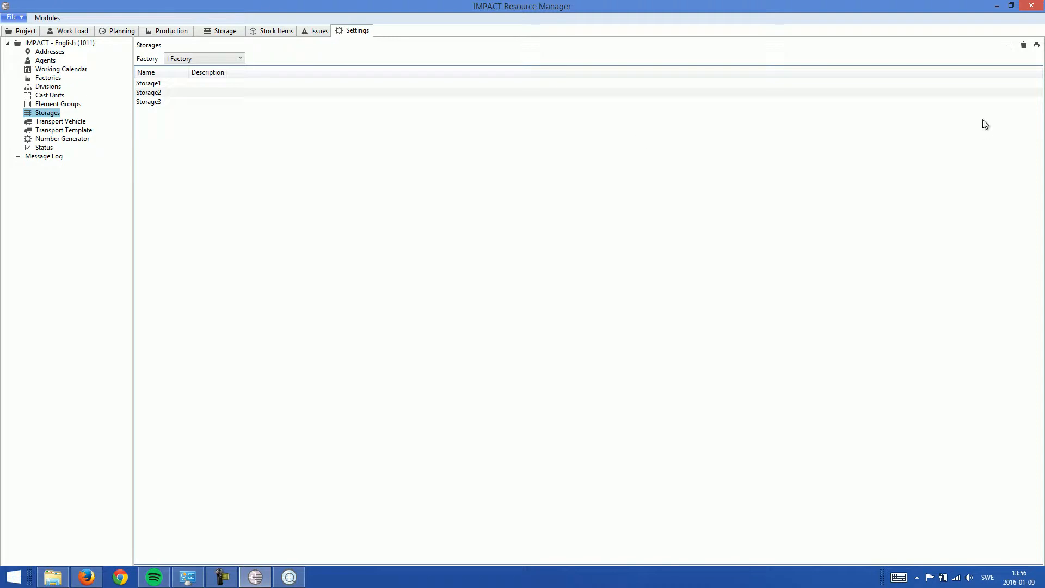
Step: Add a series of trial storages to I Factory and discard the unsaved changes
click(1011, 47)
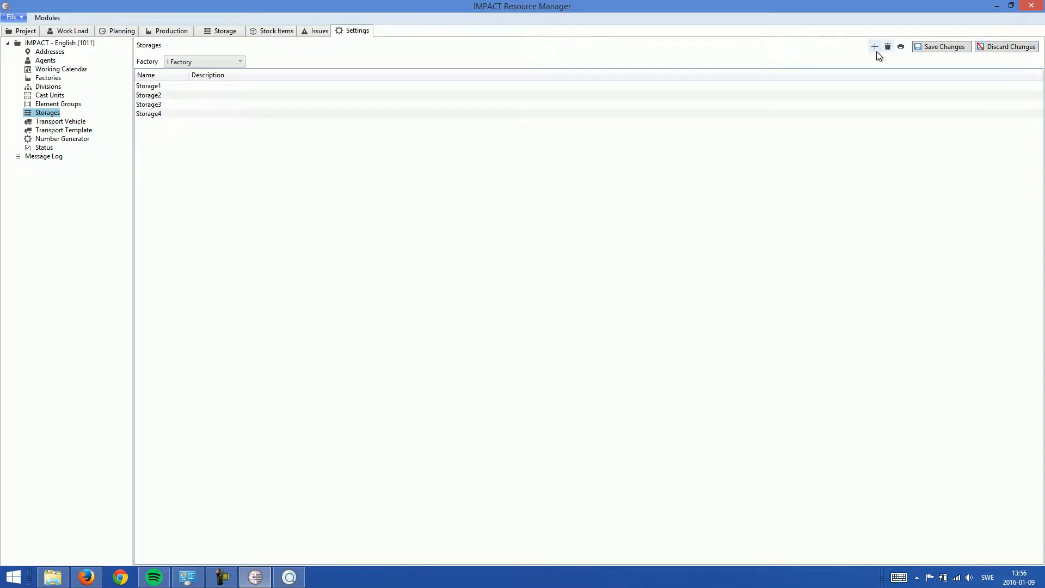
click(874, 49)
click(874, 48)
click(874, 48)
click(874, 48)
click(874, 48)
click(874, 48)
click(874, 48)
click(875, 48)
click(874, 48)
click(874, 47)
click(874, 48)
click(874, 48)
click(874, 48)
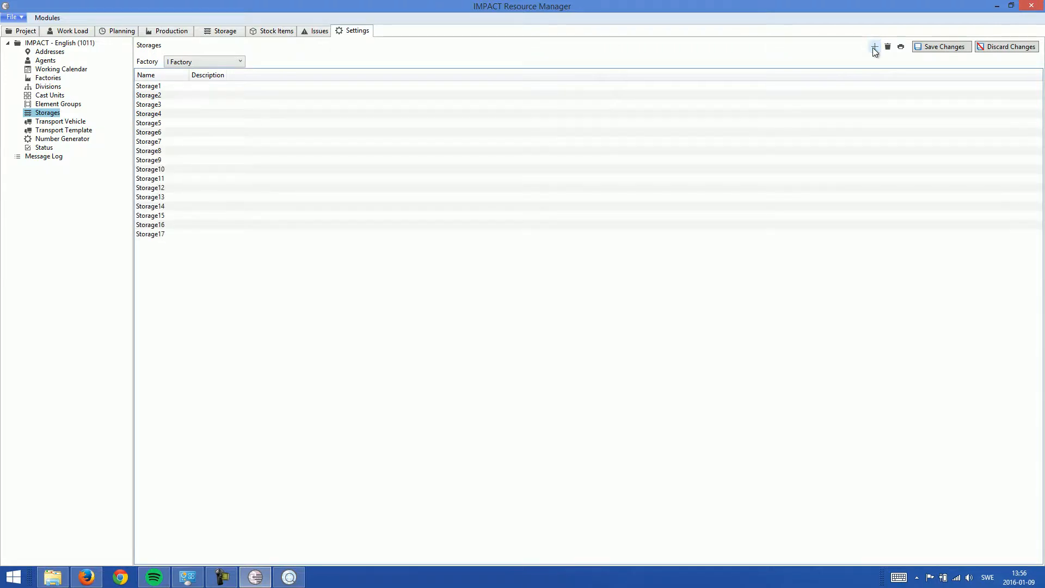
click(1007, 47)
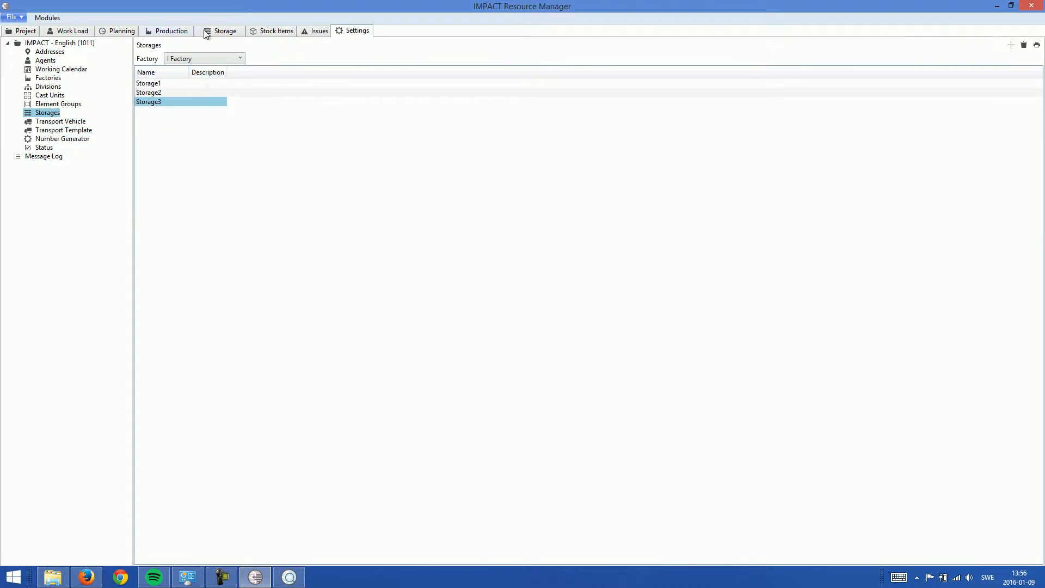
Step: In the storage list, set the location of sandwich element SW1 to Storage2 and save the changes
click(224, 32)
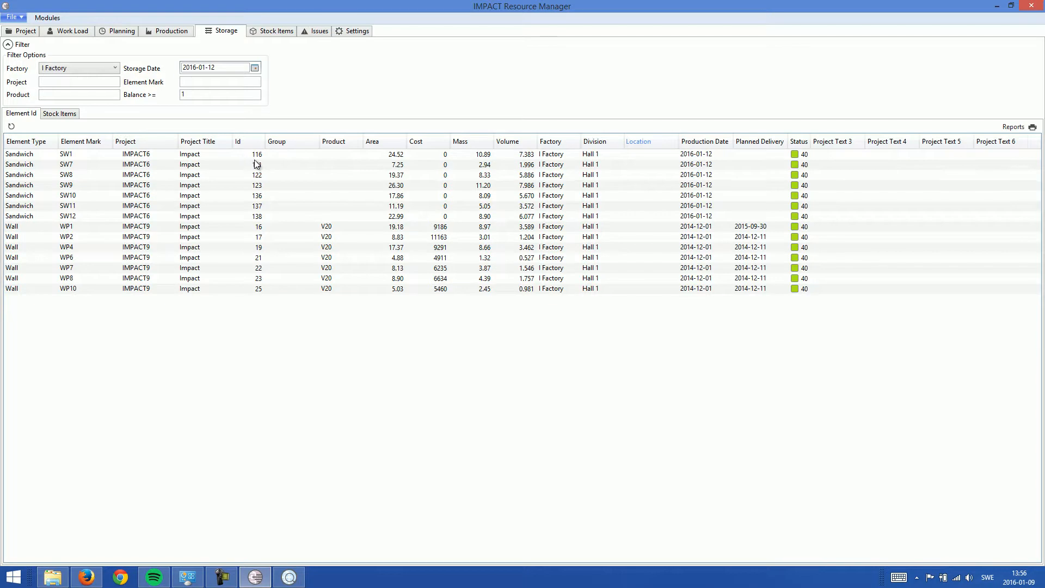
click(661, 154)
click(661, 155)
click(660, 154)
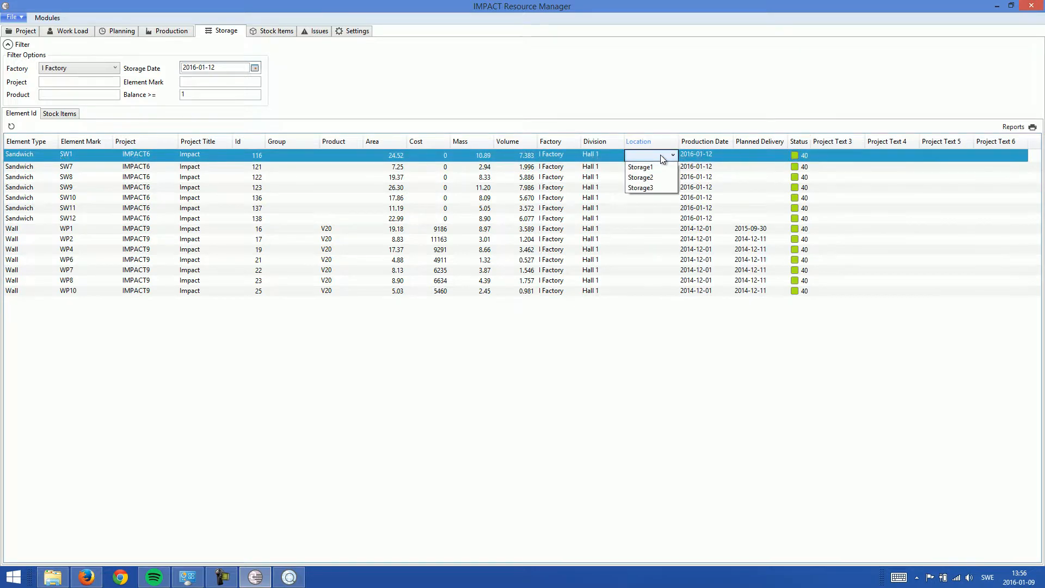
click(658, 179)
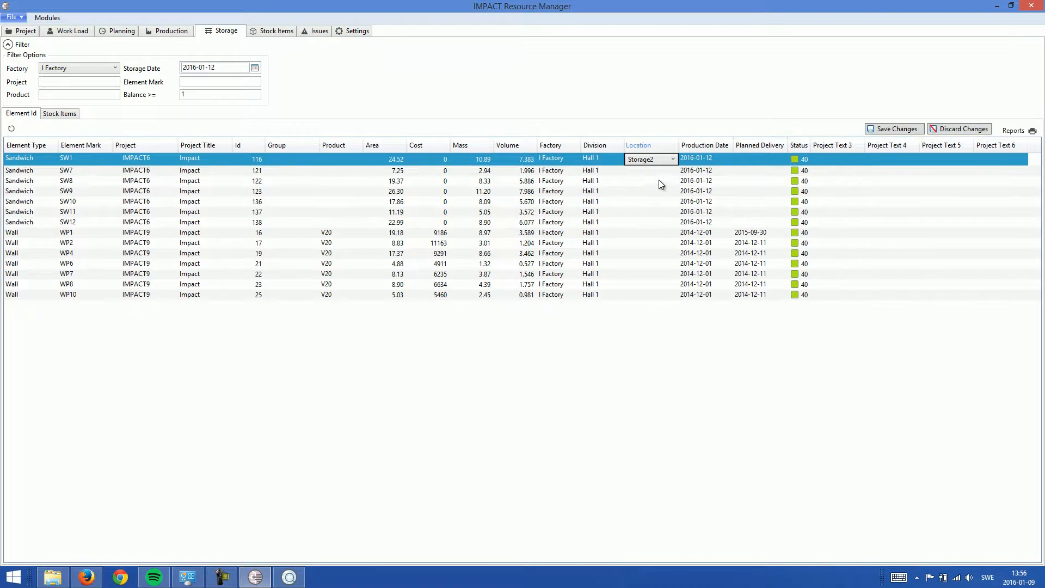
click(902, 131)
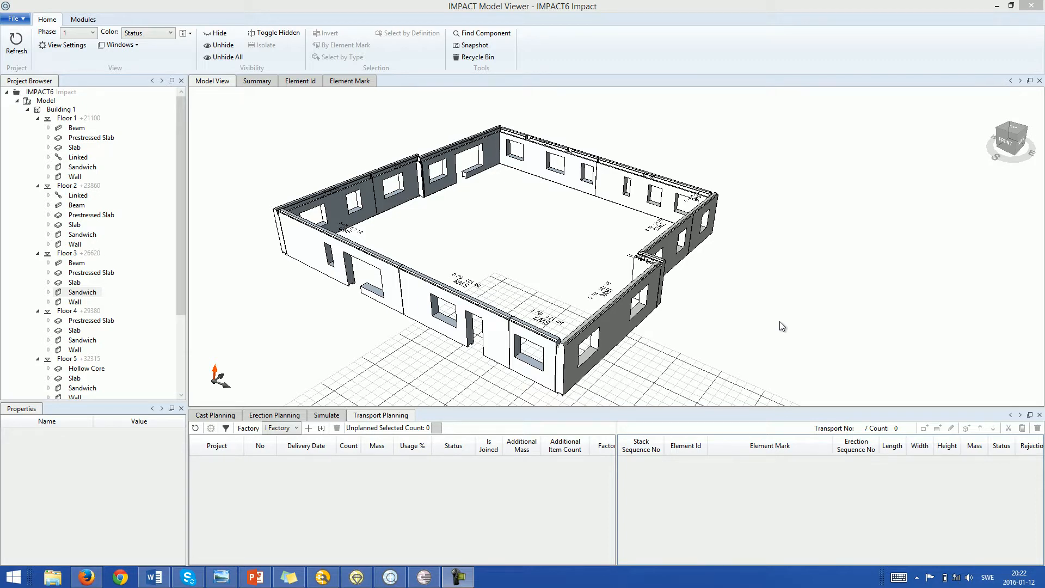
Step: In Model Viewer, run Auto Transport for sandwich walls SW8 to SW12 with the Wall 2 template and Planned status
drag(471, 117, 254, 338)
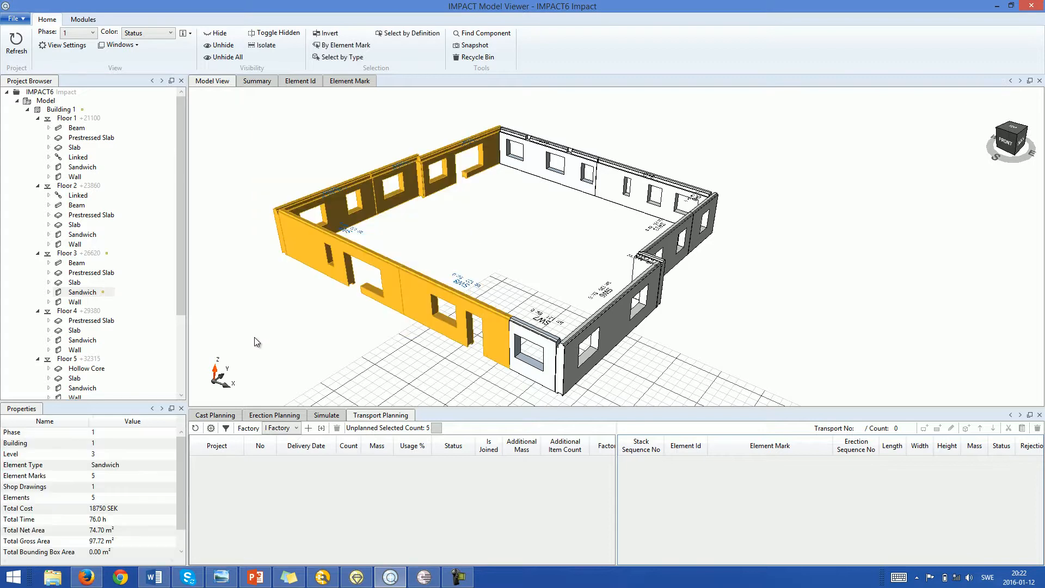
click(211, 428)
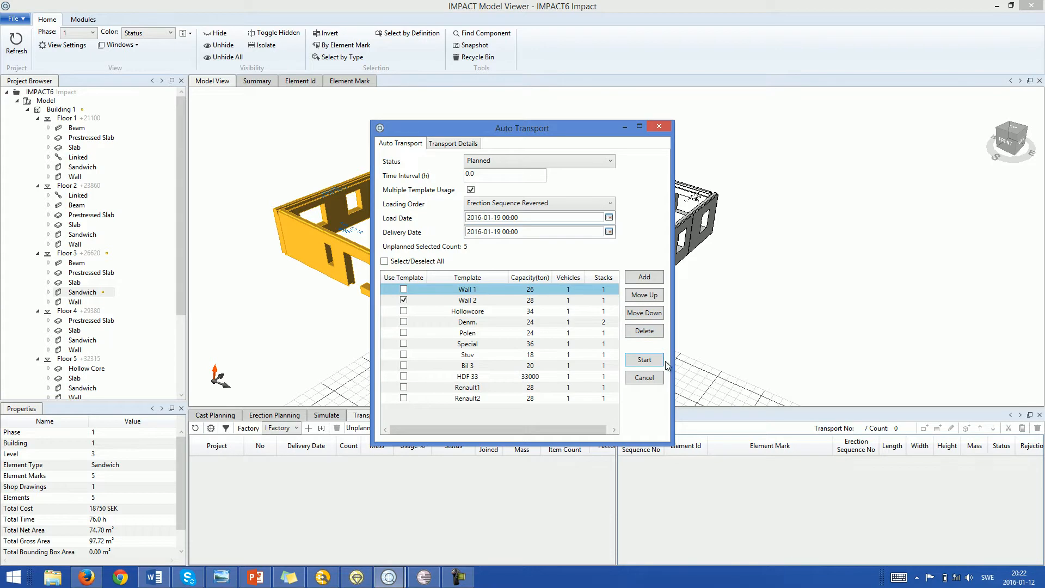
click(644, 360)
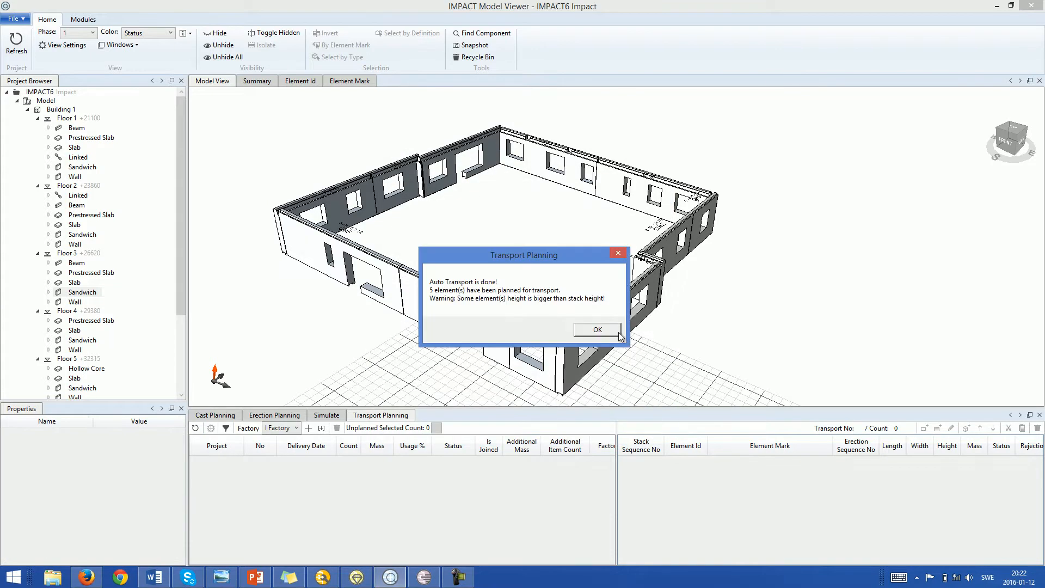
click(610, 331)
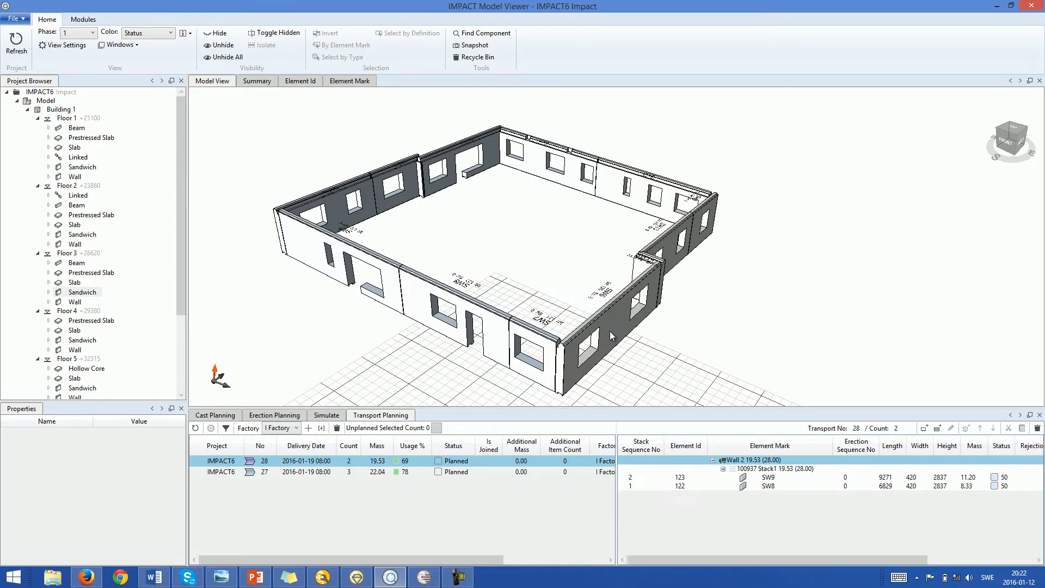
Step: Print the company-level transport delivery note for transport 27 and select its three Storage Location entries in the resulting spreadsheet
click(294, 473)
right_click(293, 473)
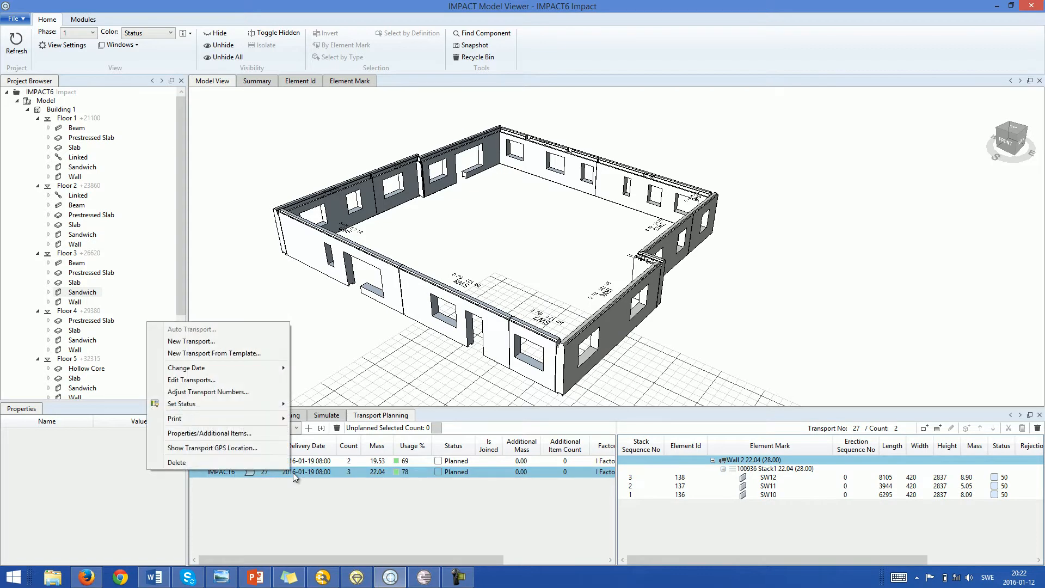
mouse_move(253, 420)
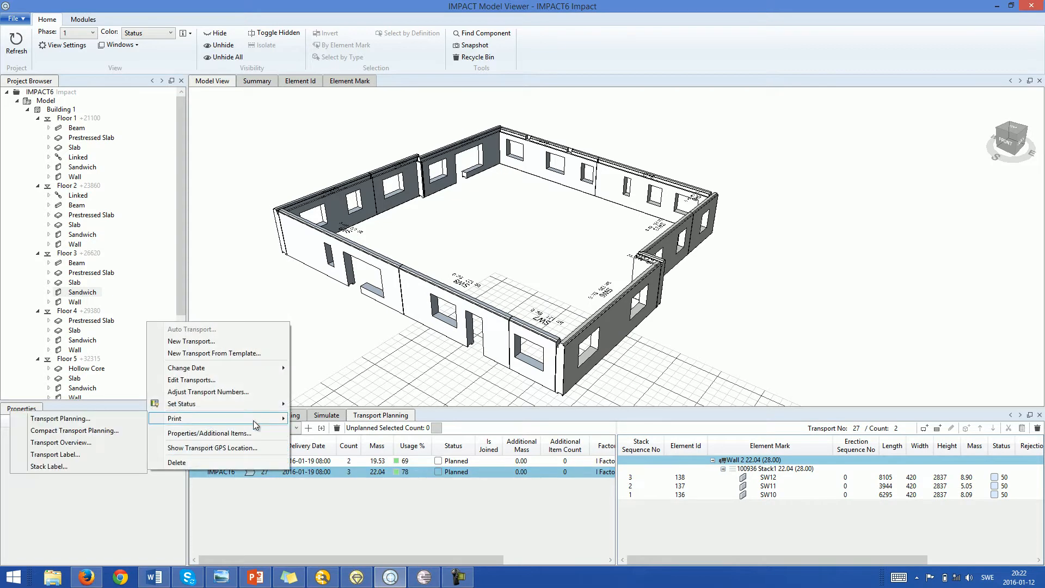
click(116, 418)
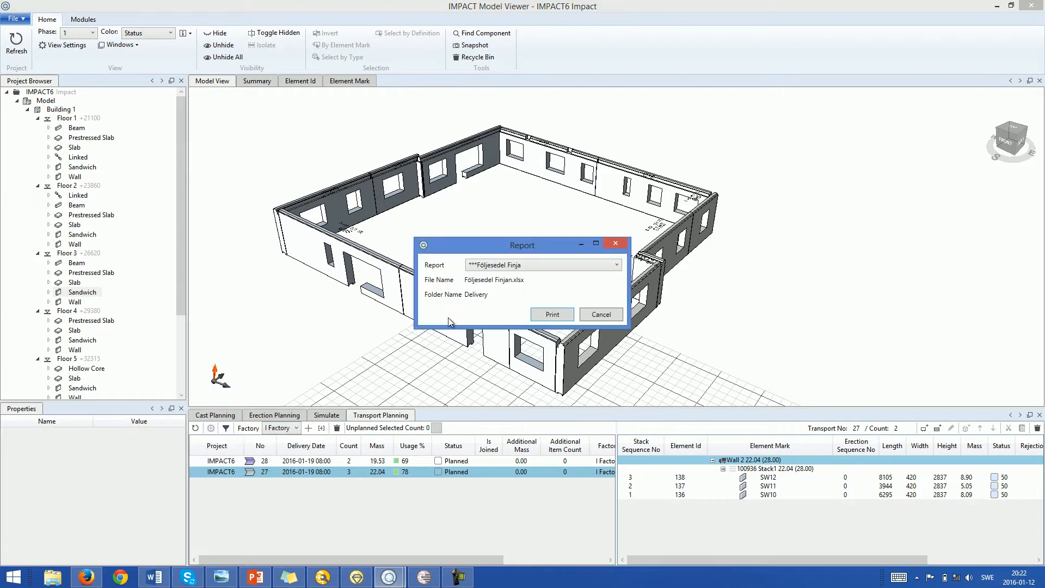
click(603, 263)
click(524, 334)
click(563, 311)
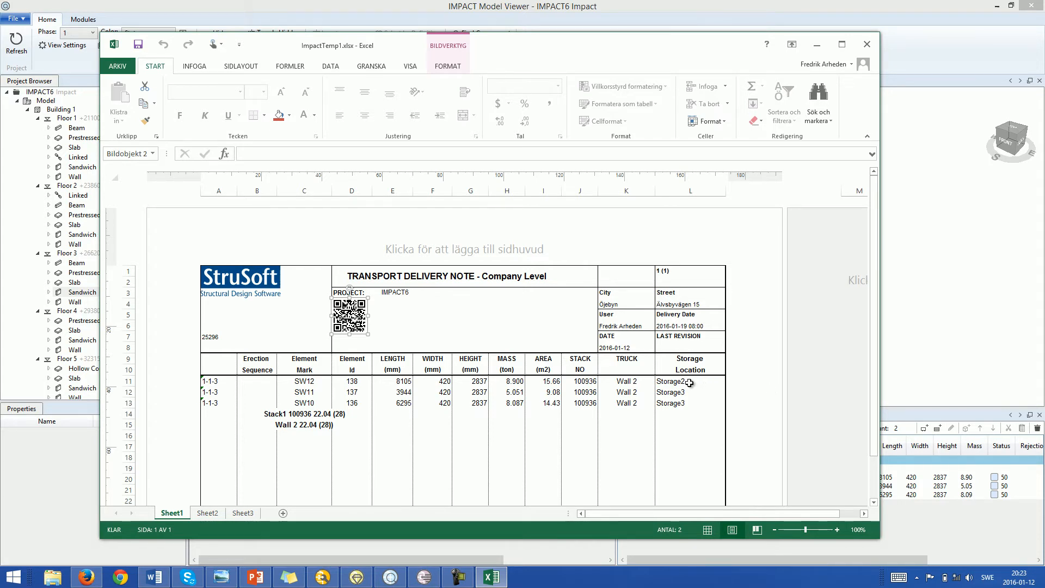
drag(690, 382, 689, 401)
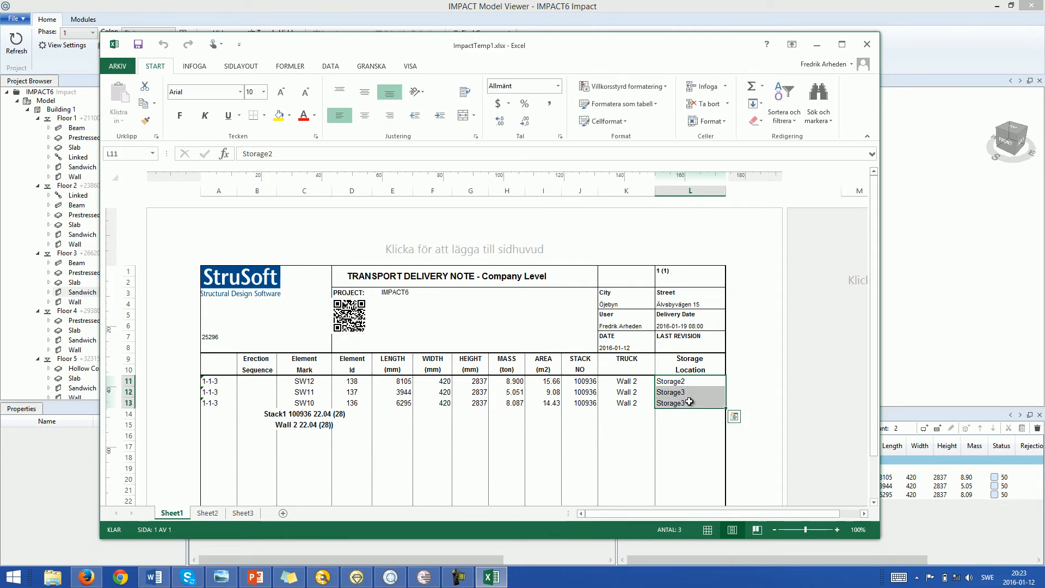